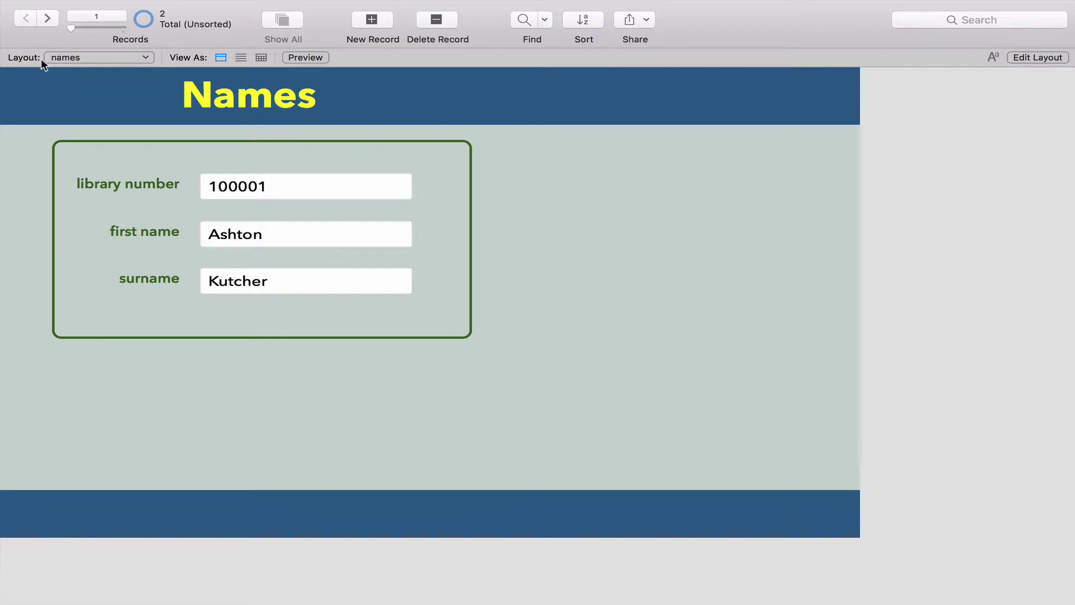
Step to the next member record, then back to the first one
left_click(46, 19)
left_click(24, 19)
Create a table named 'books' in Manage Database and view its empty field list
left_click(1041, 57)
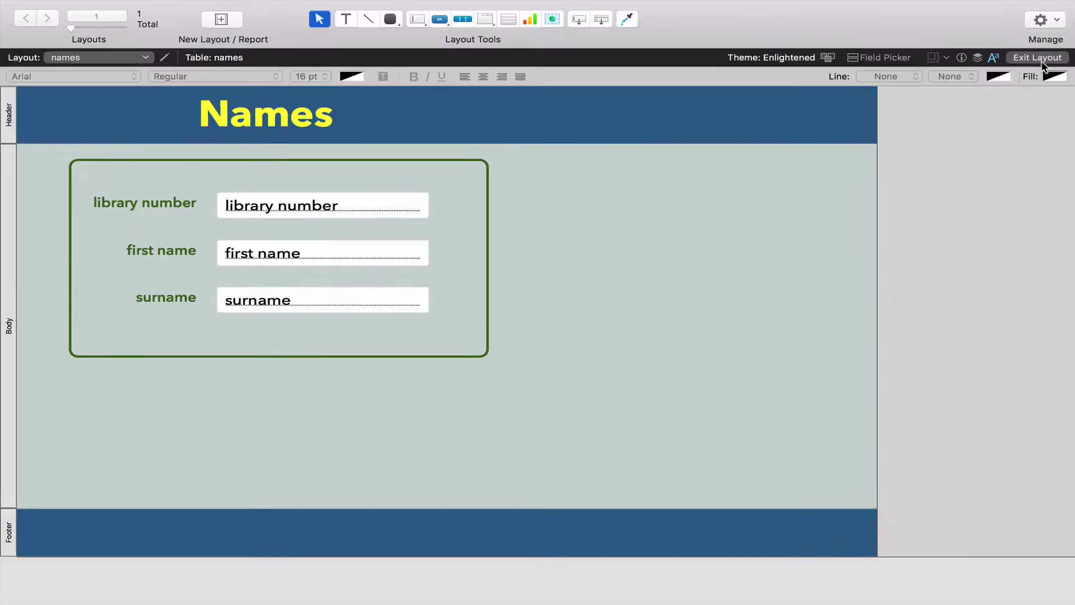
left_click(1059, 20)
left_click(988, 34)
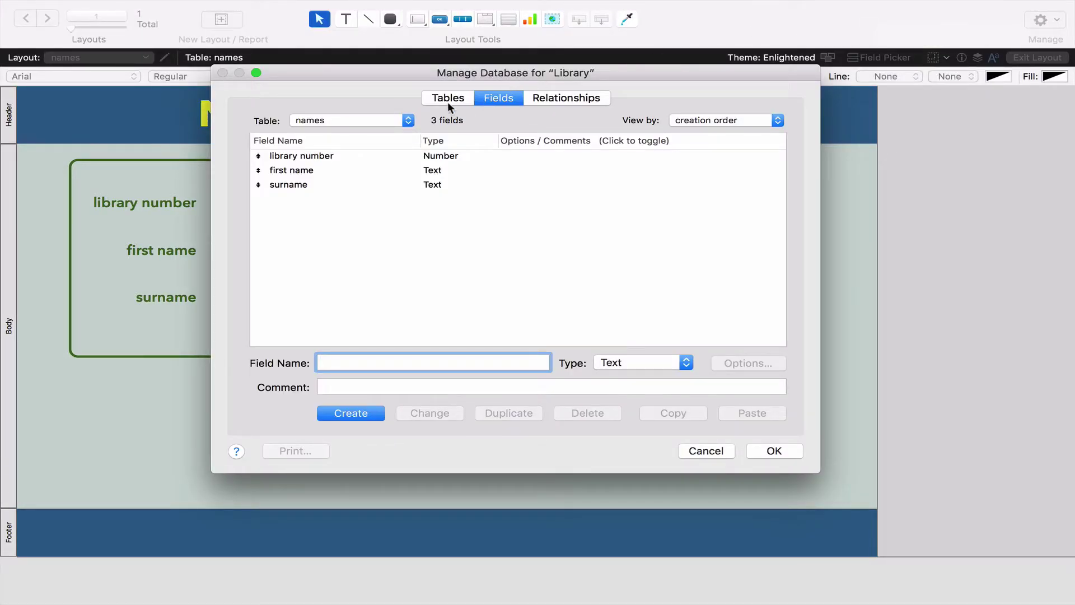
left_click(448, 102)
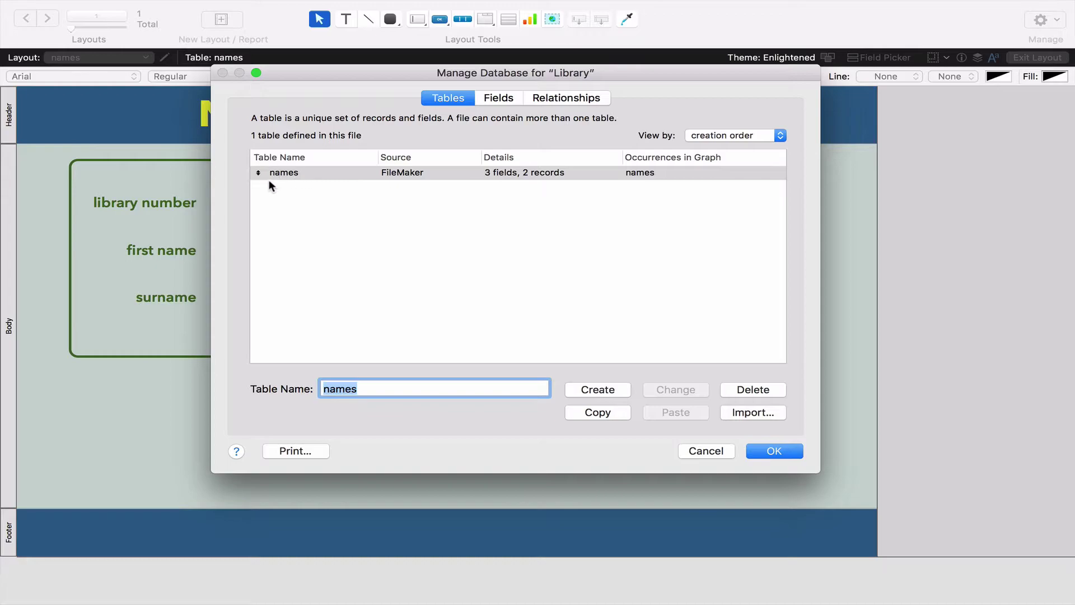
type("books")
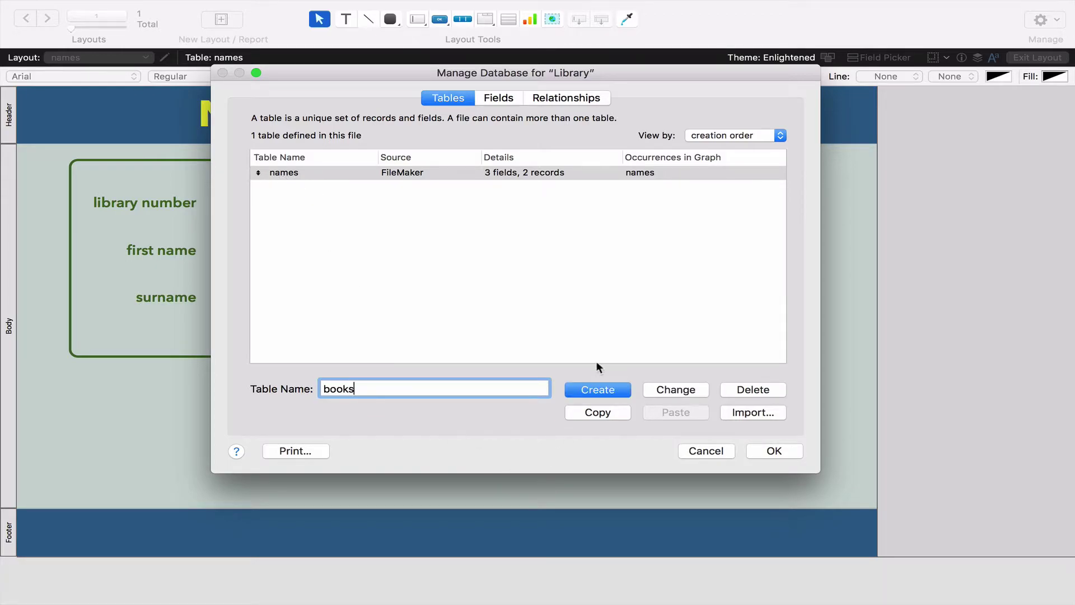
left_click(596, 389)
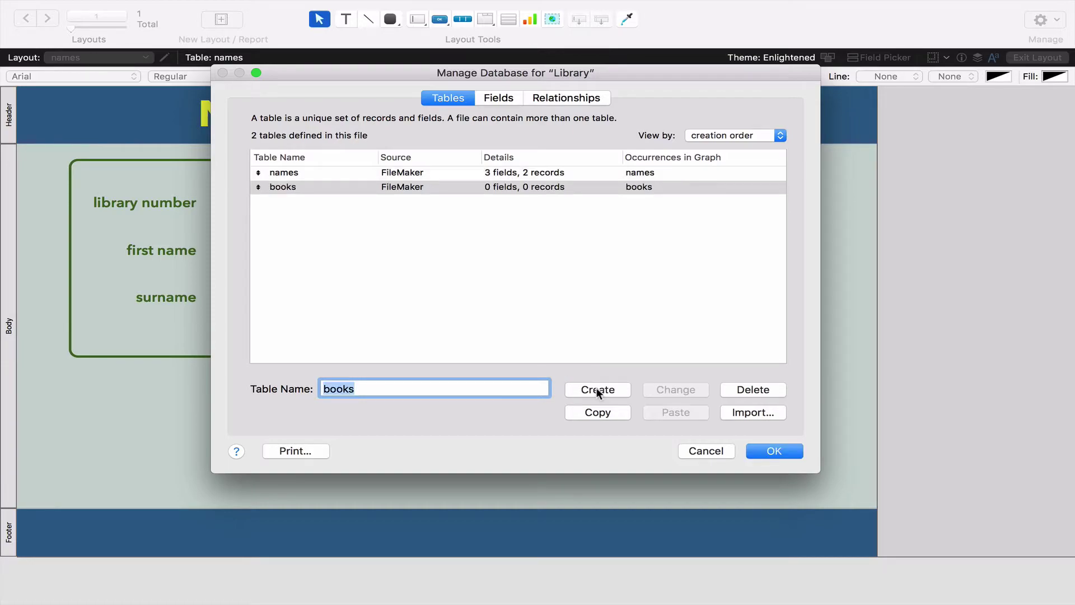
left_click(496, 99)
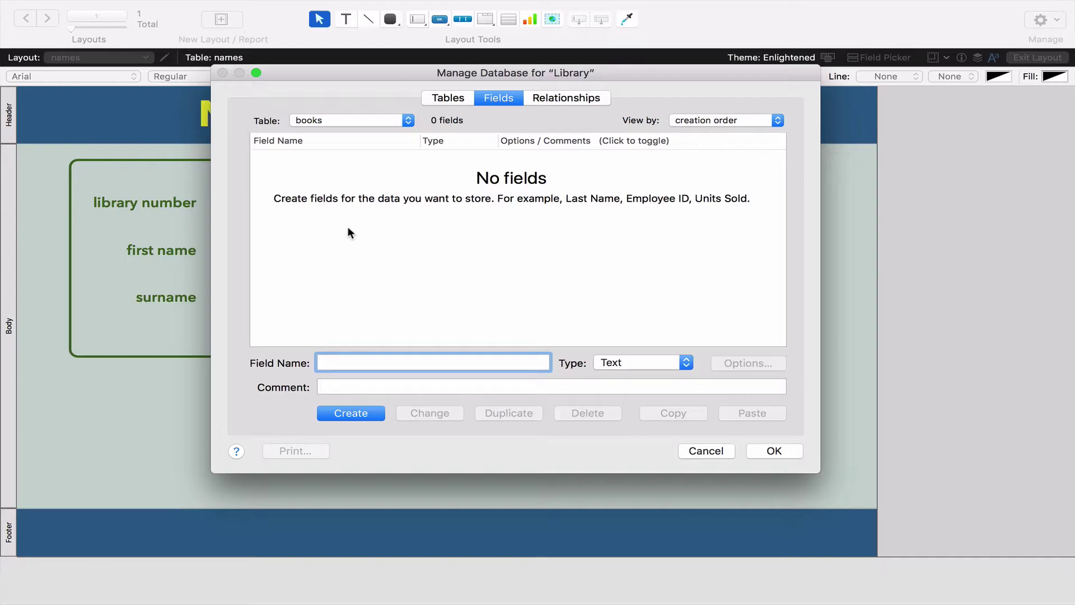
Add a 'book number' Number field and a 'book name' Text field to books
type("book number")
left_click(617, 362)
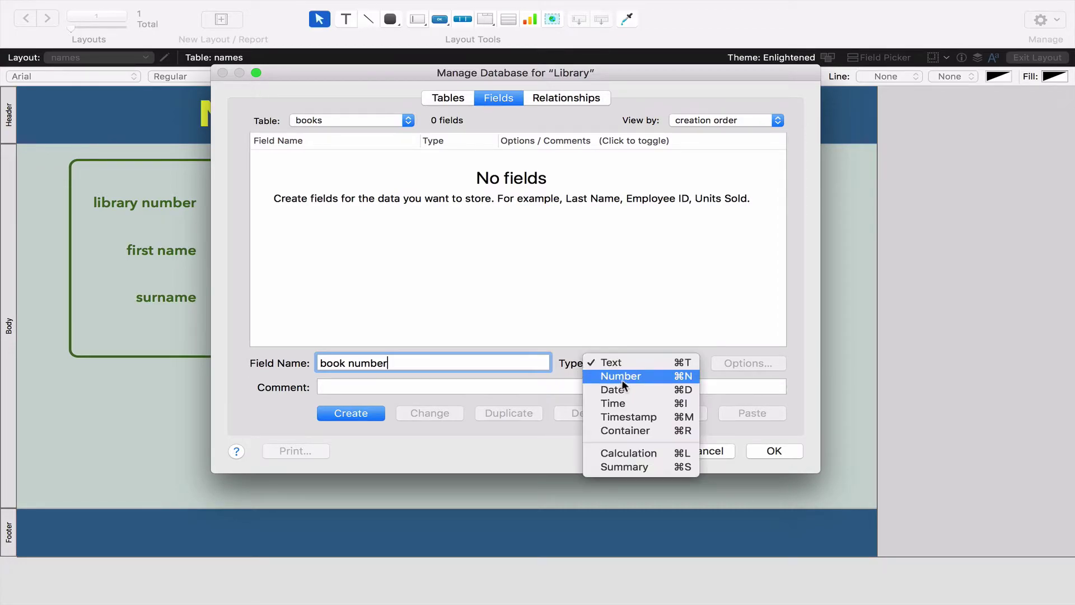
left_click(629, 375)
left_click(348, 413)
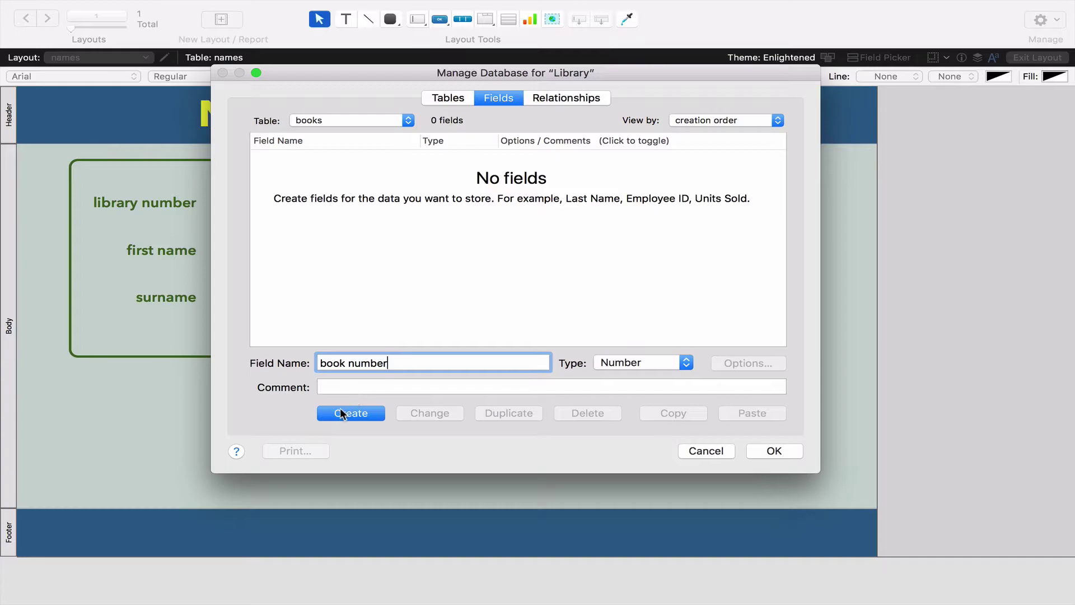
type("book name")
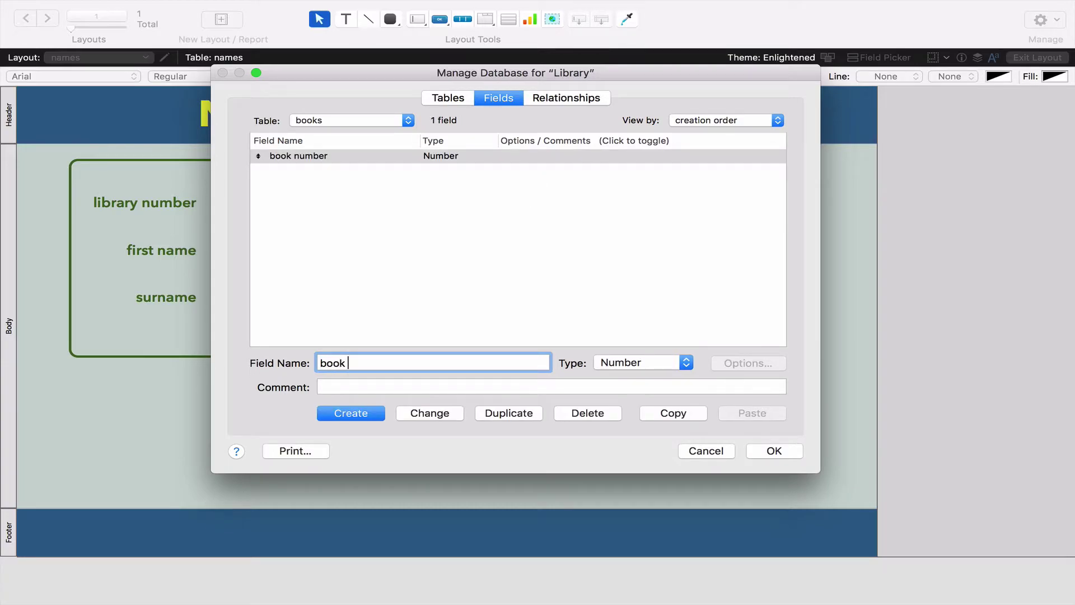
left_click(665, 363)
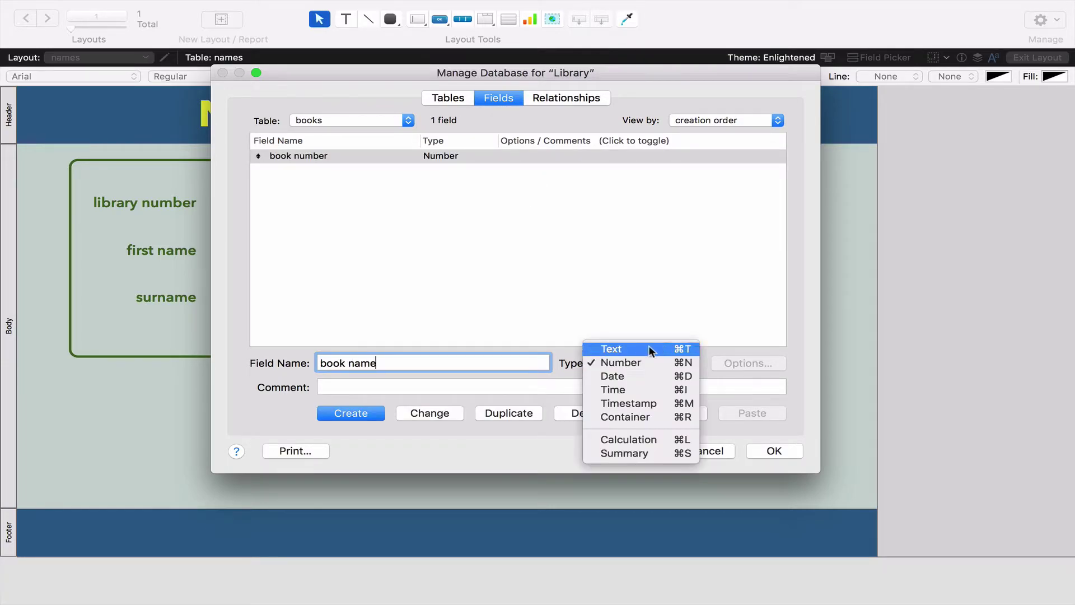
left_click(648, 347)
left_click(351, 412)
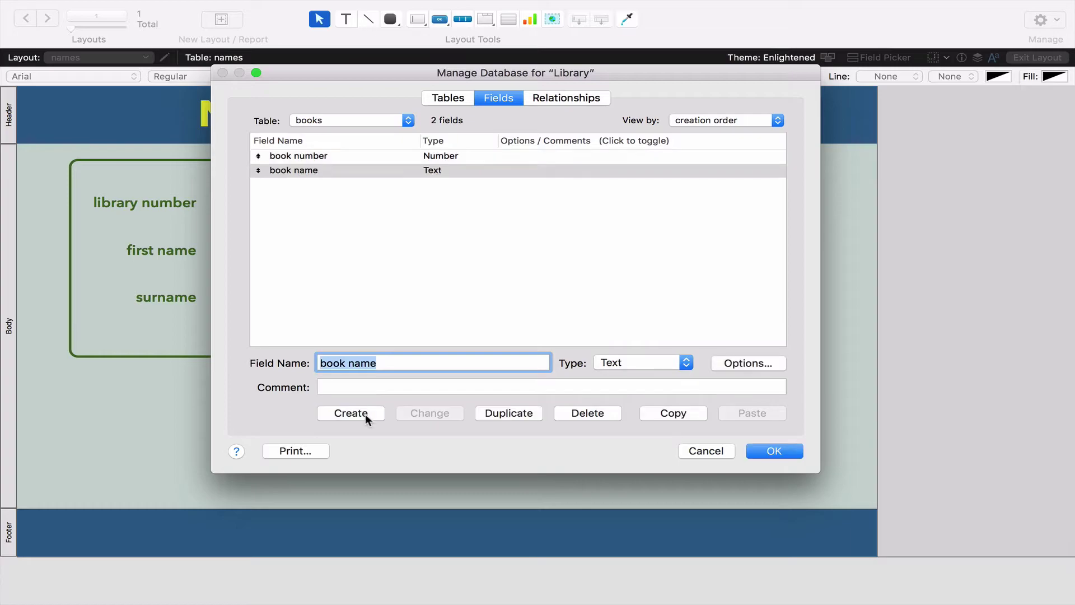
Add an 'author' Text field and a 'book cover' Container field, then confirm with OK
type("author")
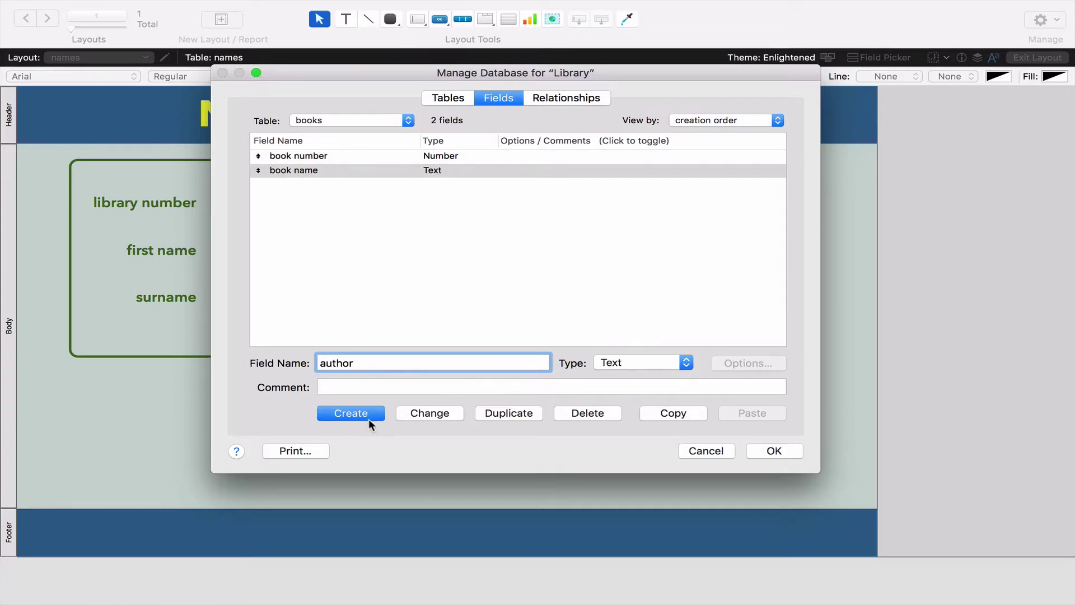
left_click(356, 414)
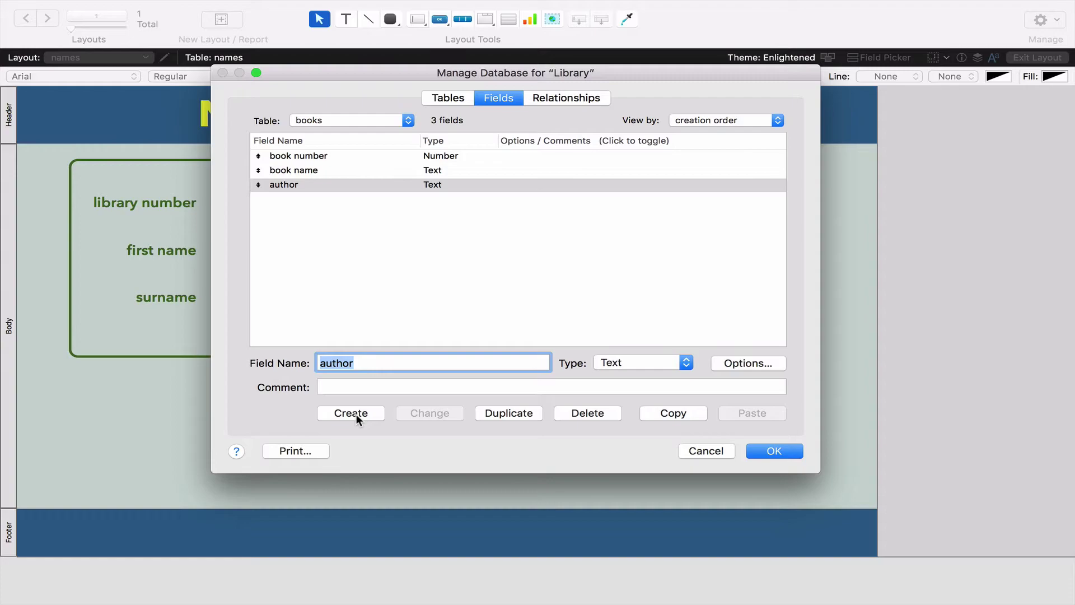
type("book cover")
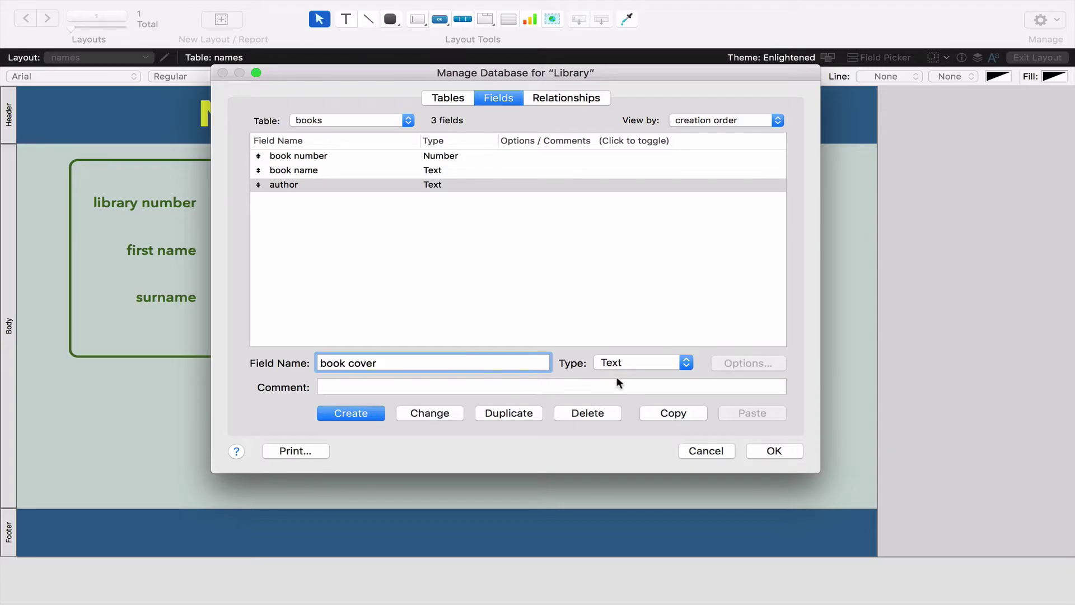
left_click(671, 361)
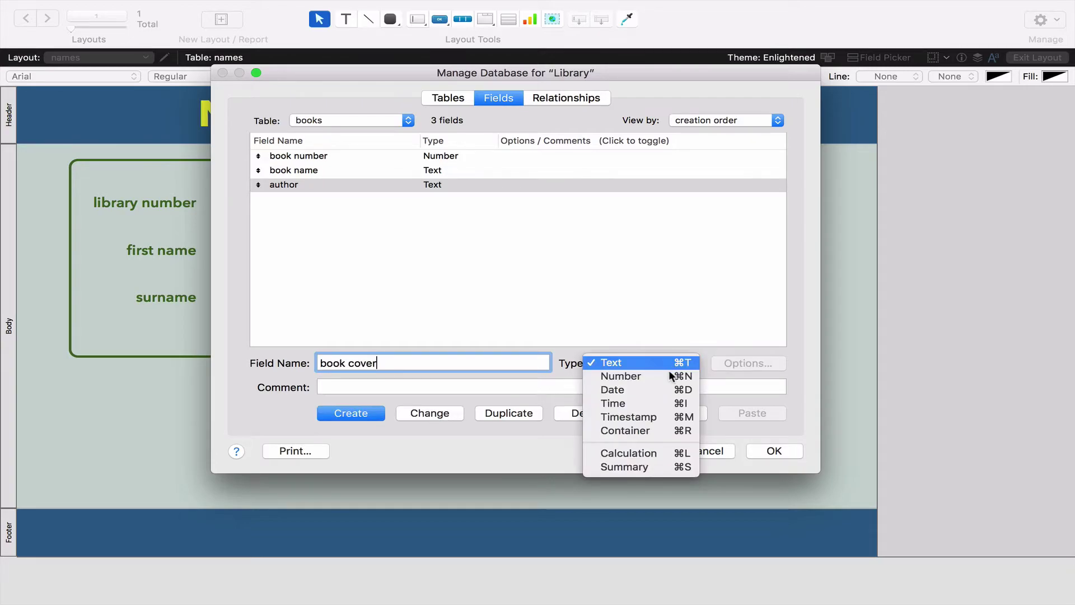
left_click(628, 432)
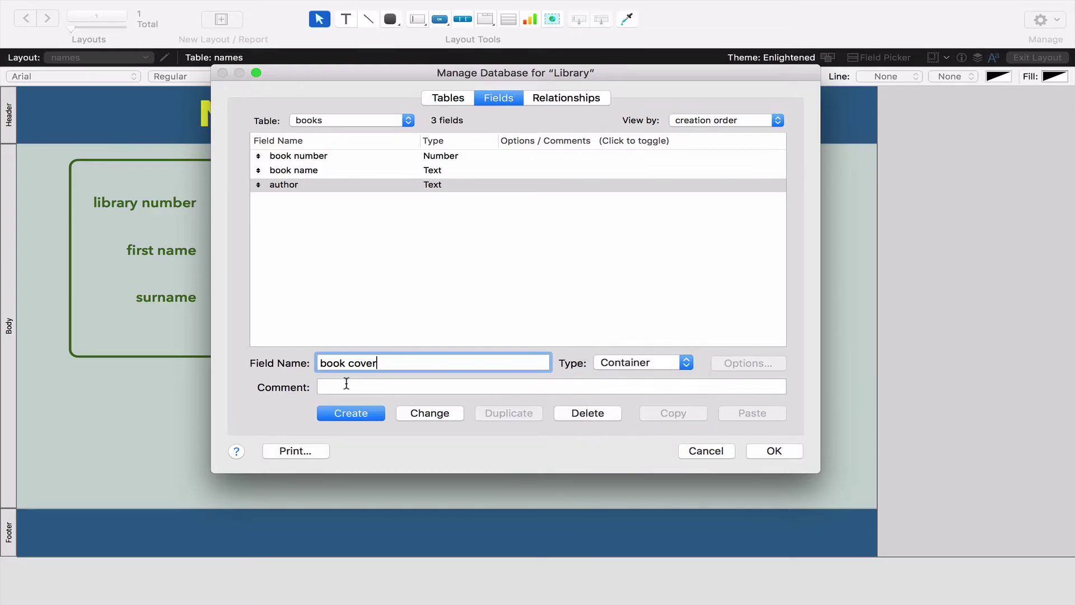
left_click(351, 413)
left_click(799, 452)
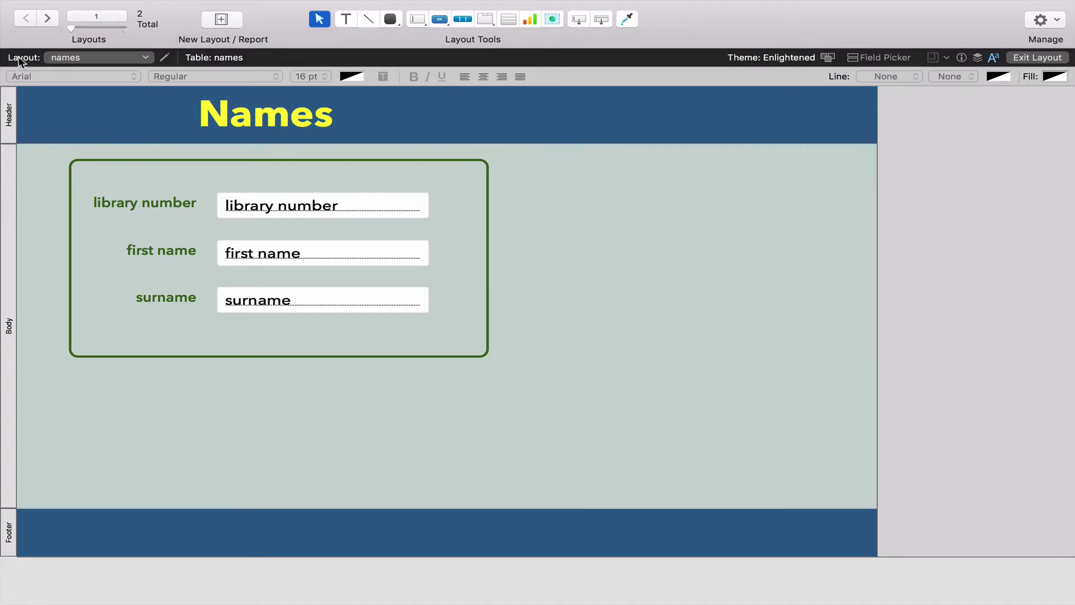
Switch to the books layout and leave Layout mode to browse it
left_click(69, 59)
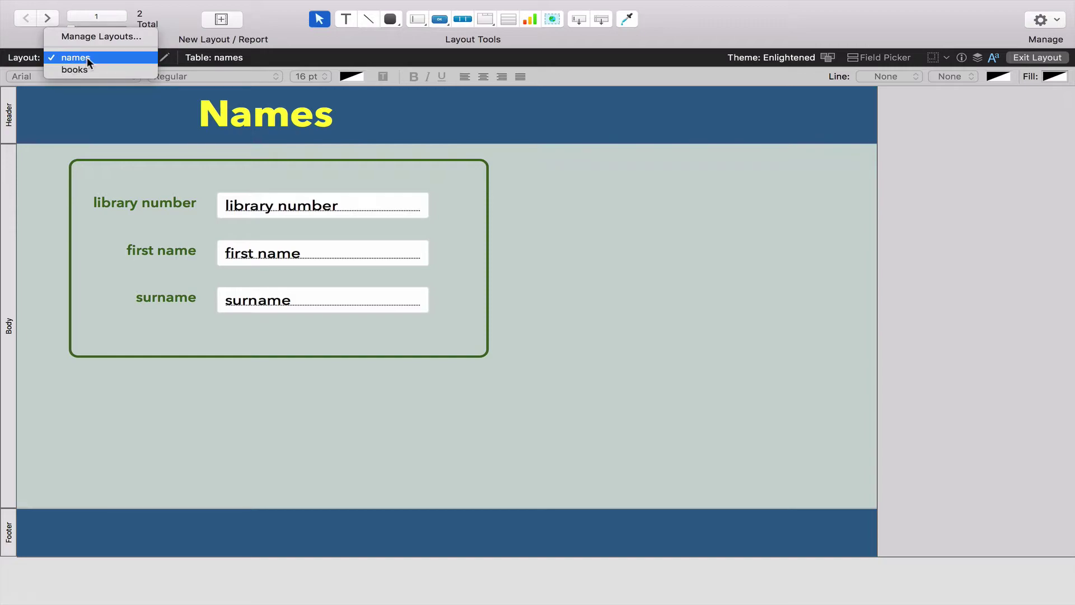
left_click(93, 69)
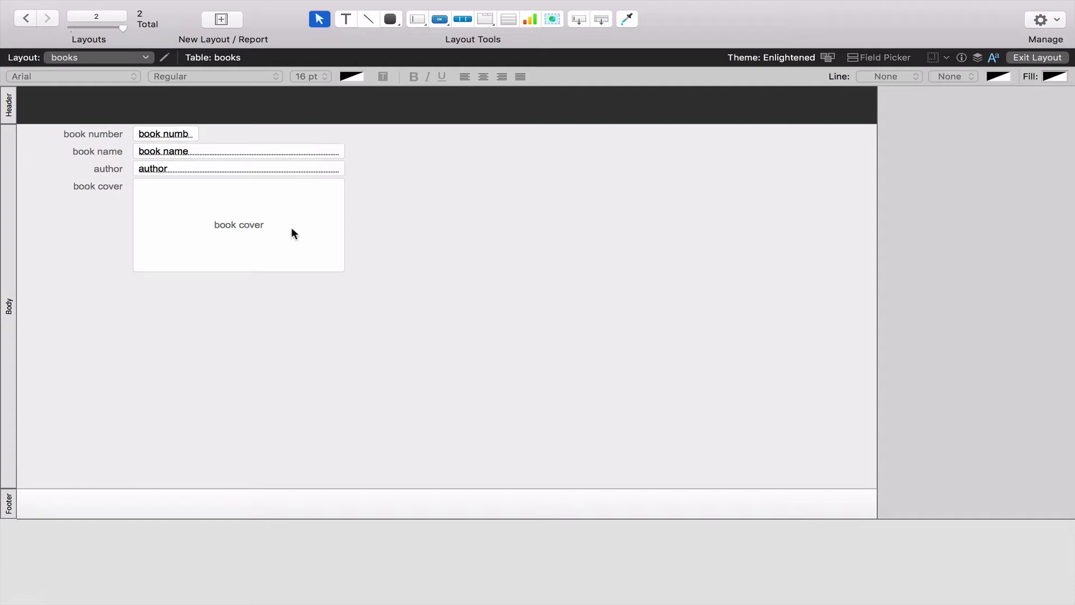
left_click(1030, 56)
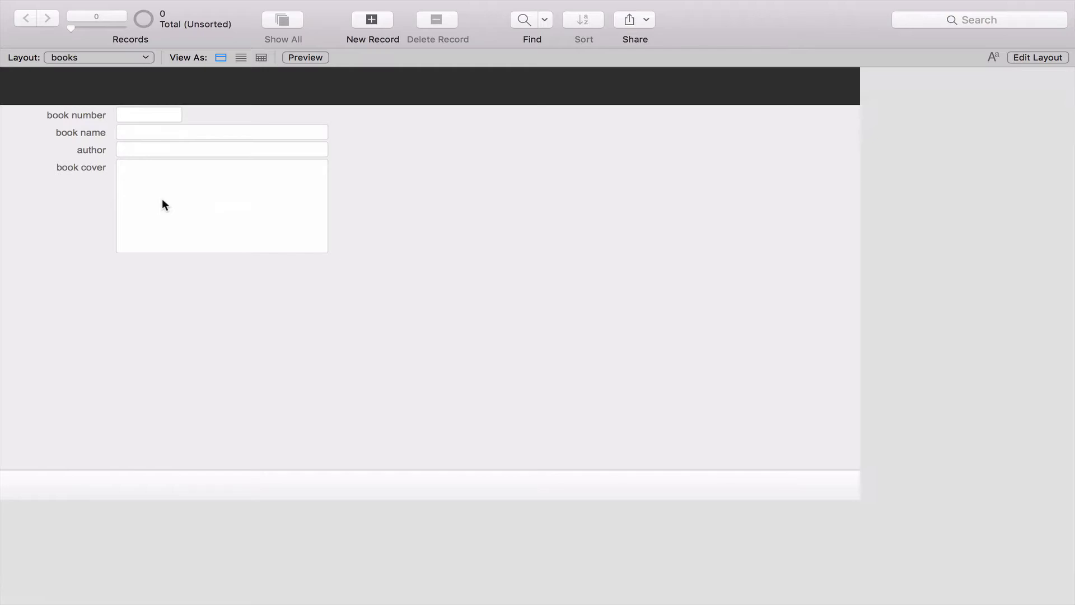
Check the names layout's records, then return to the empty books layout
left_click(120, 56)
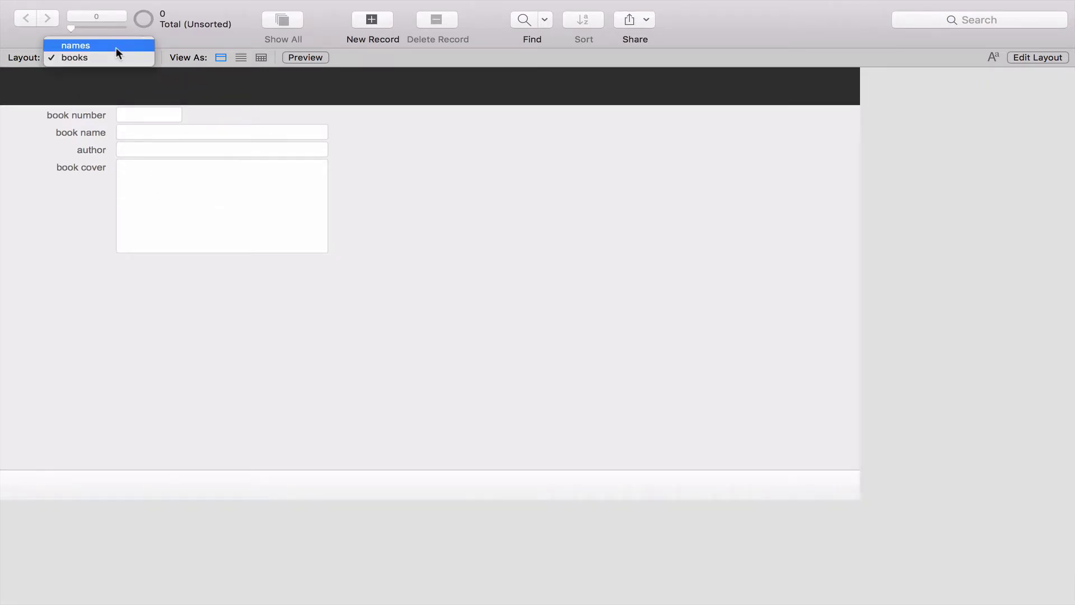
left_click(116, 45)
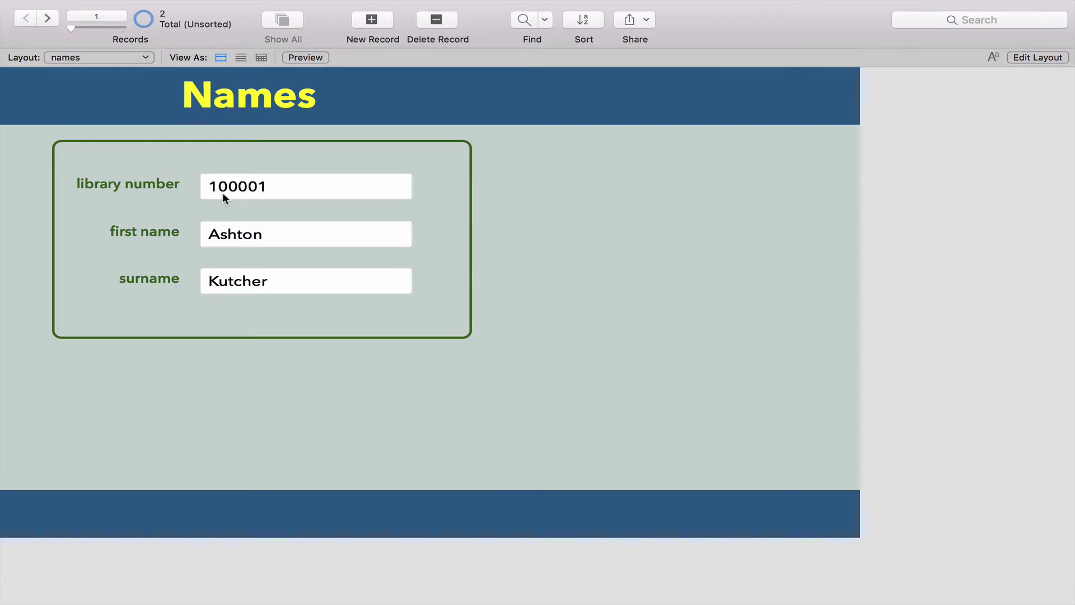
left_click(124, 56)
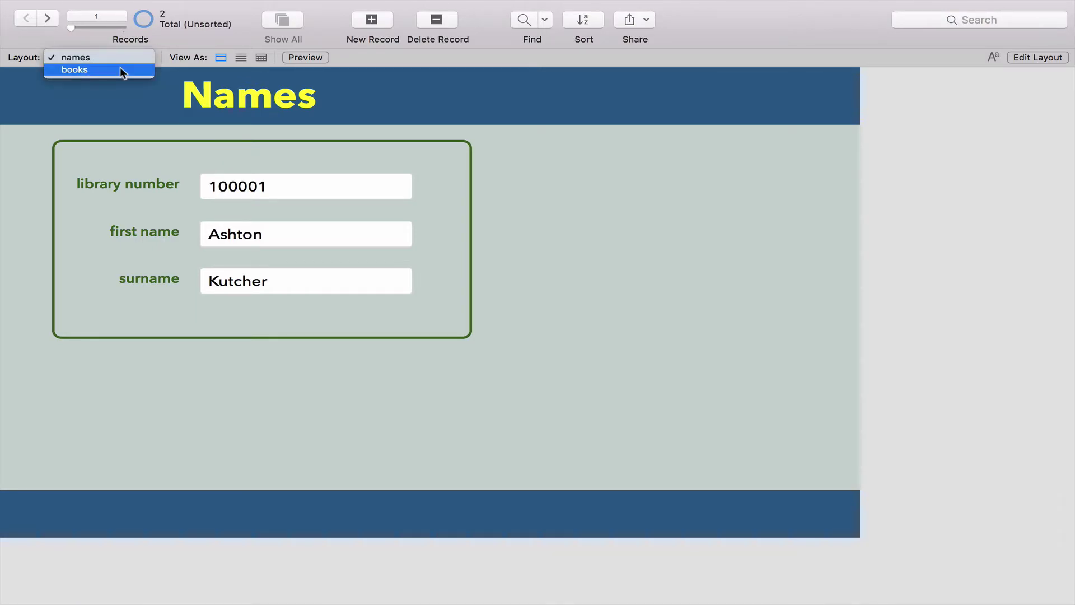
left_click(122, 70)
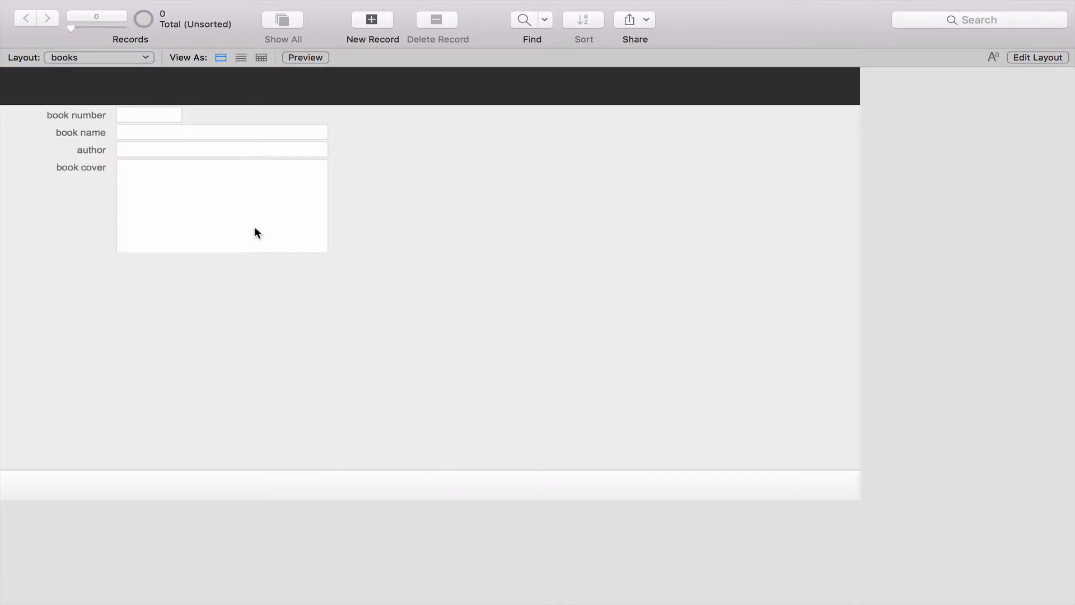
Create a book record 1111, 'Harry Potter and the Philosophers Stone', and enter its author's name
left_click(372, 35)
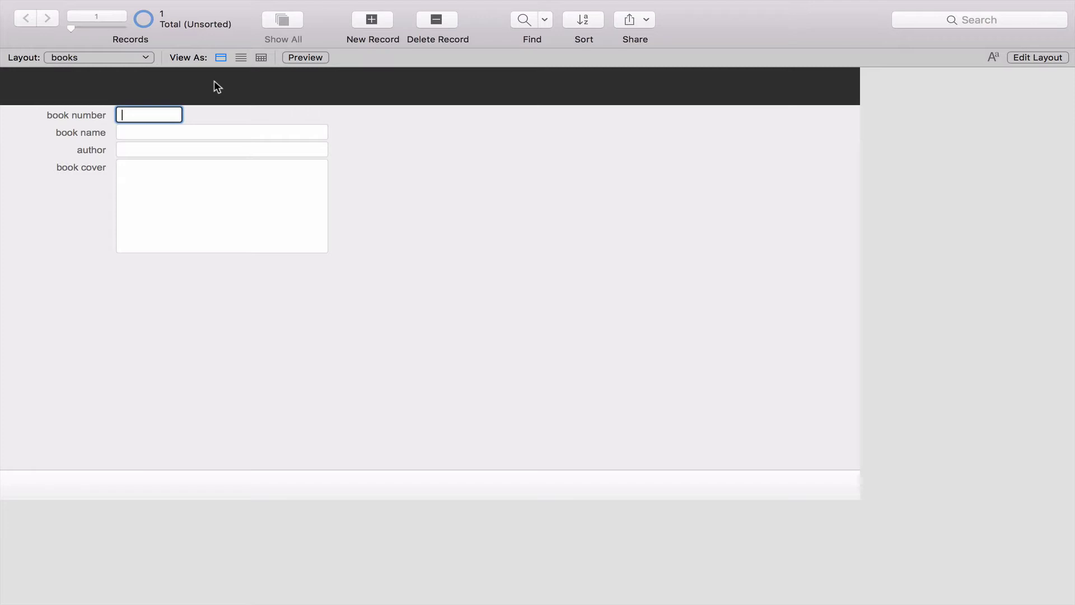
type("1111")
key("Tab")
type("Har")
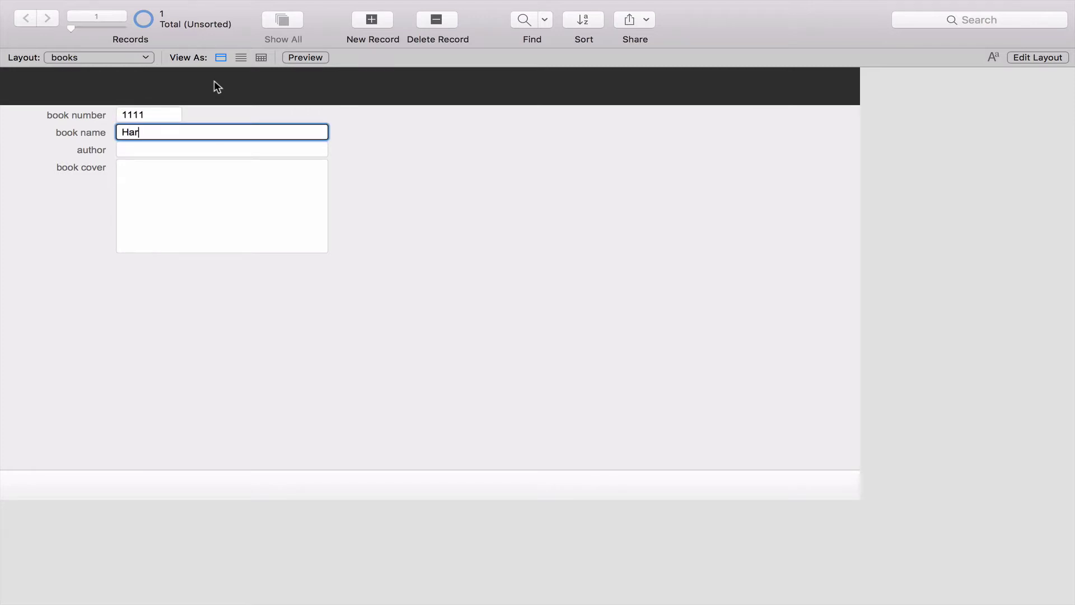
type("ry Potter and the Philosophers S")
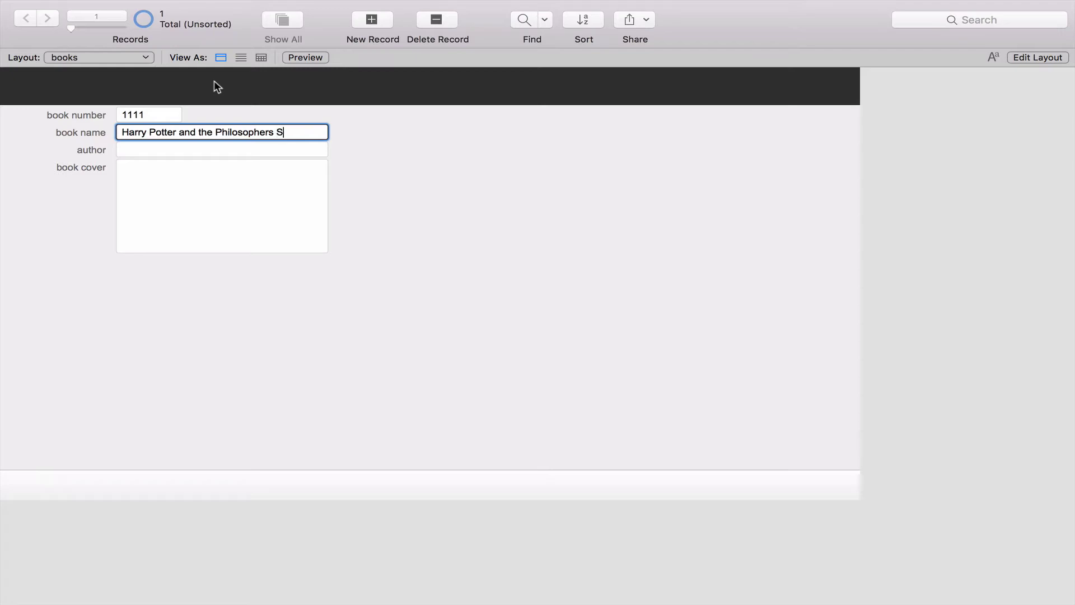
type("tone")
key("Tab")
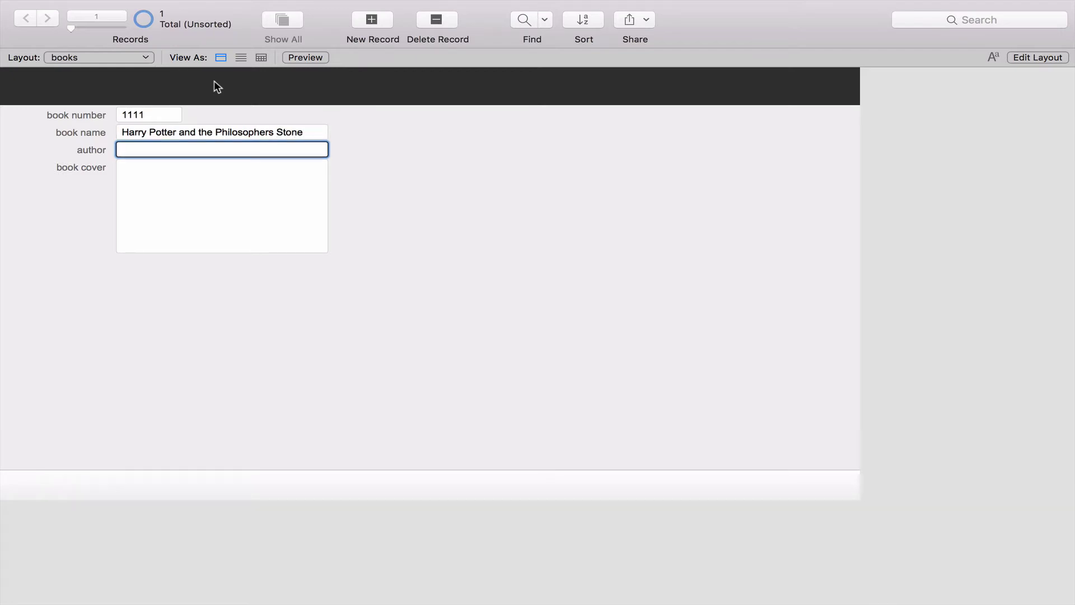
type("J. K. Rowling")
left_click(196, 189)
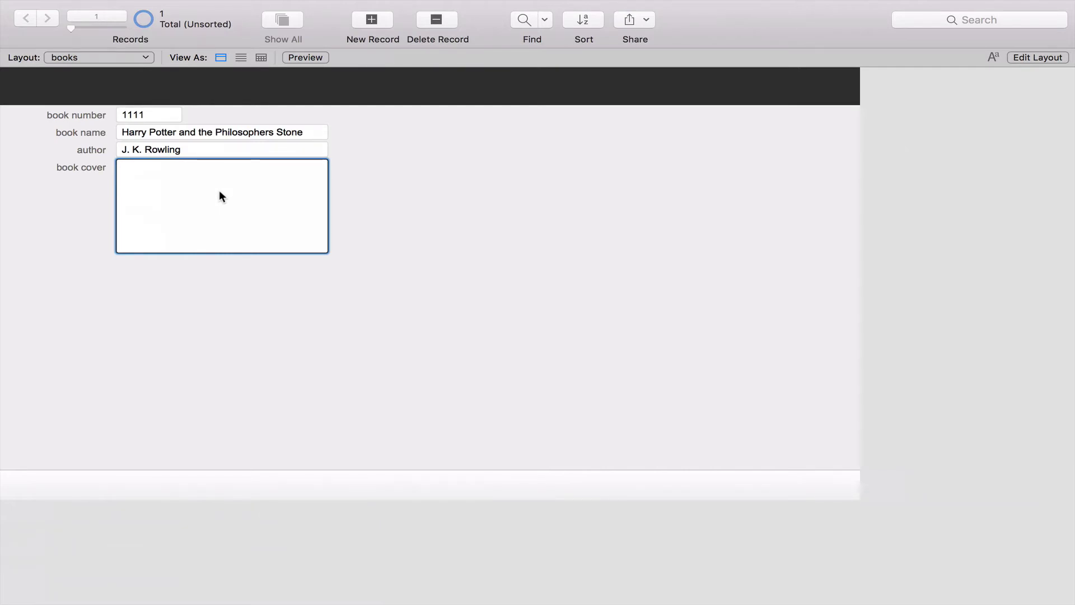
Paste the Harry Potter cover image into the book cover field
key("super+v")
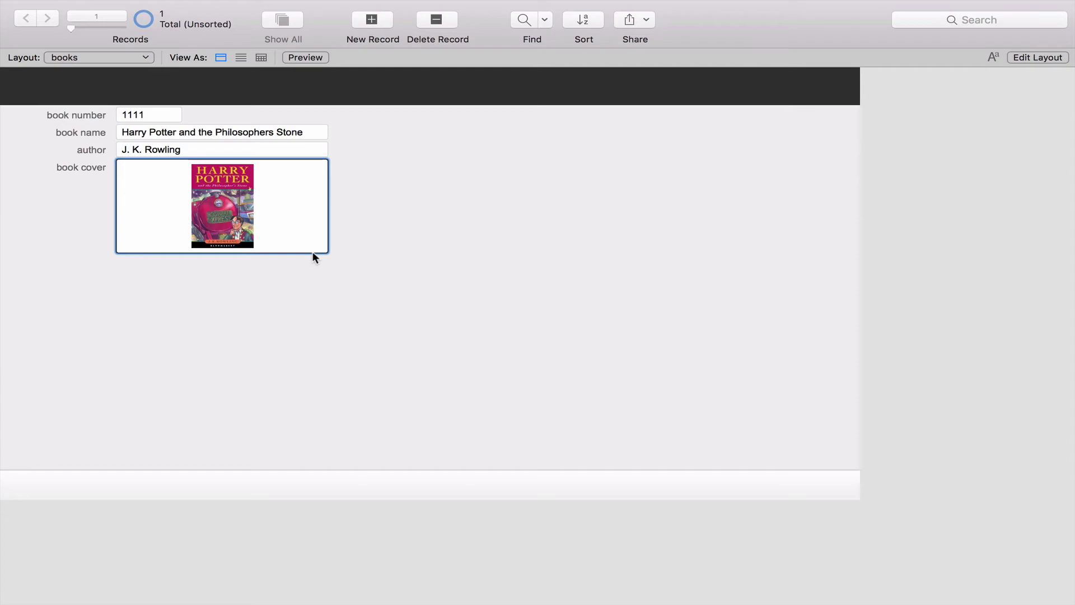
Resize the book cover field into a tall portrait box on the right, label above it
left_click(1056, 58)
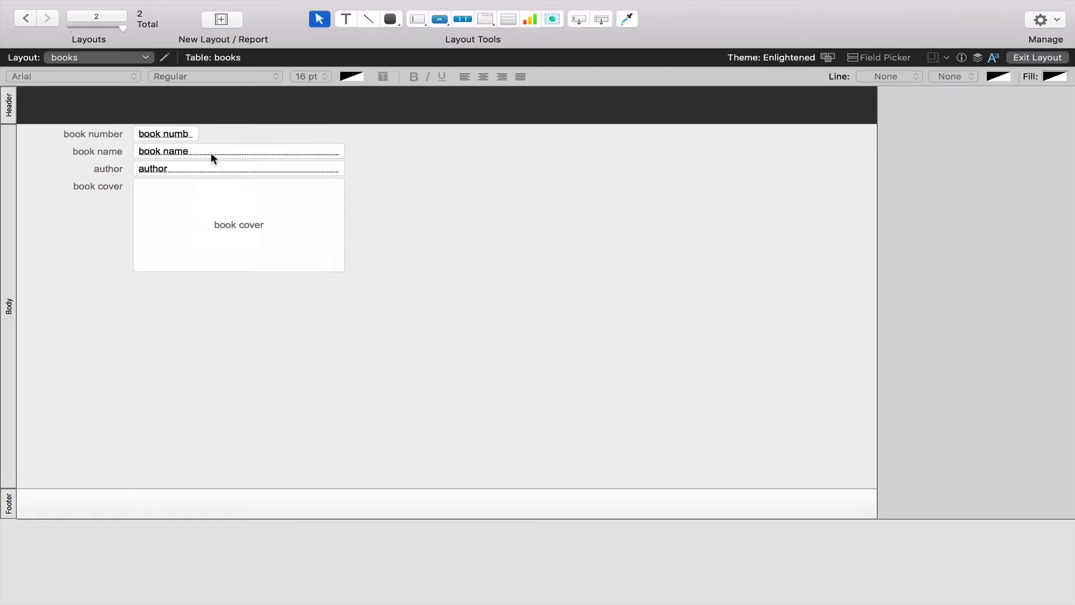
left_click(231, 245)
left_click_drag(346, 271, 262, 346)
left_click_drag(220, 268, 510, 244)
left_click_drag(109, 189, 467, 137)
left_click(467, 189)
left_click_drag(466, 185, 472, 176)
left_click(437, 362)
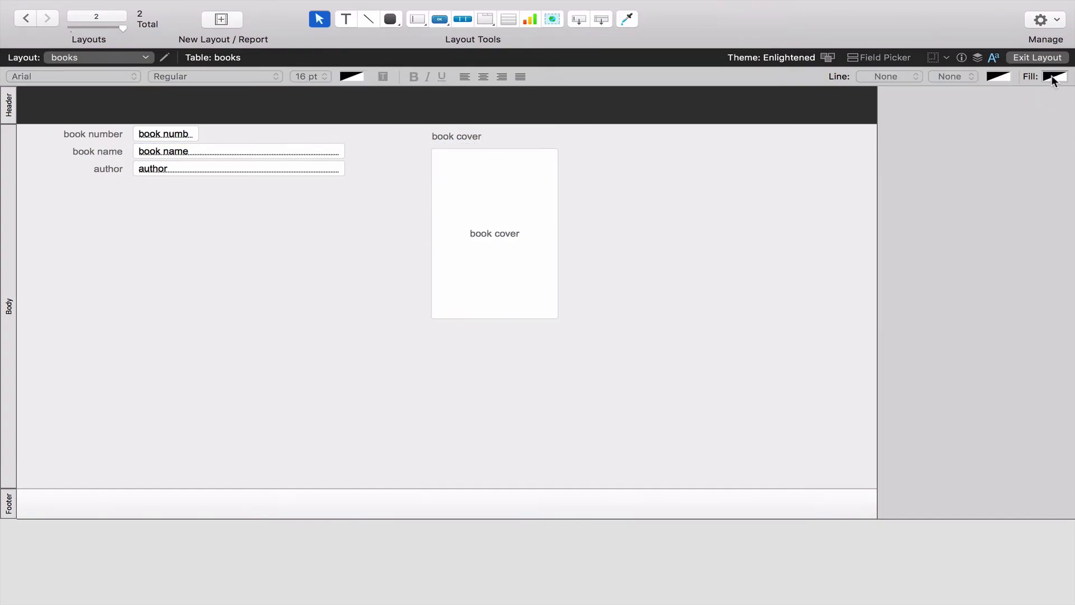
left_click(1039, 58)
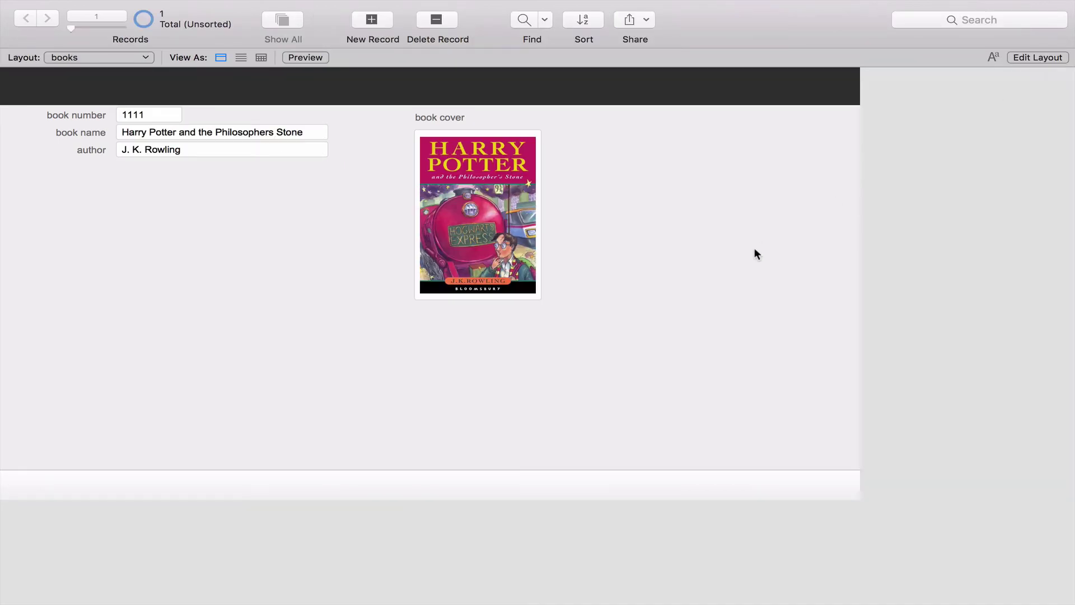